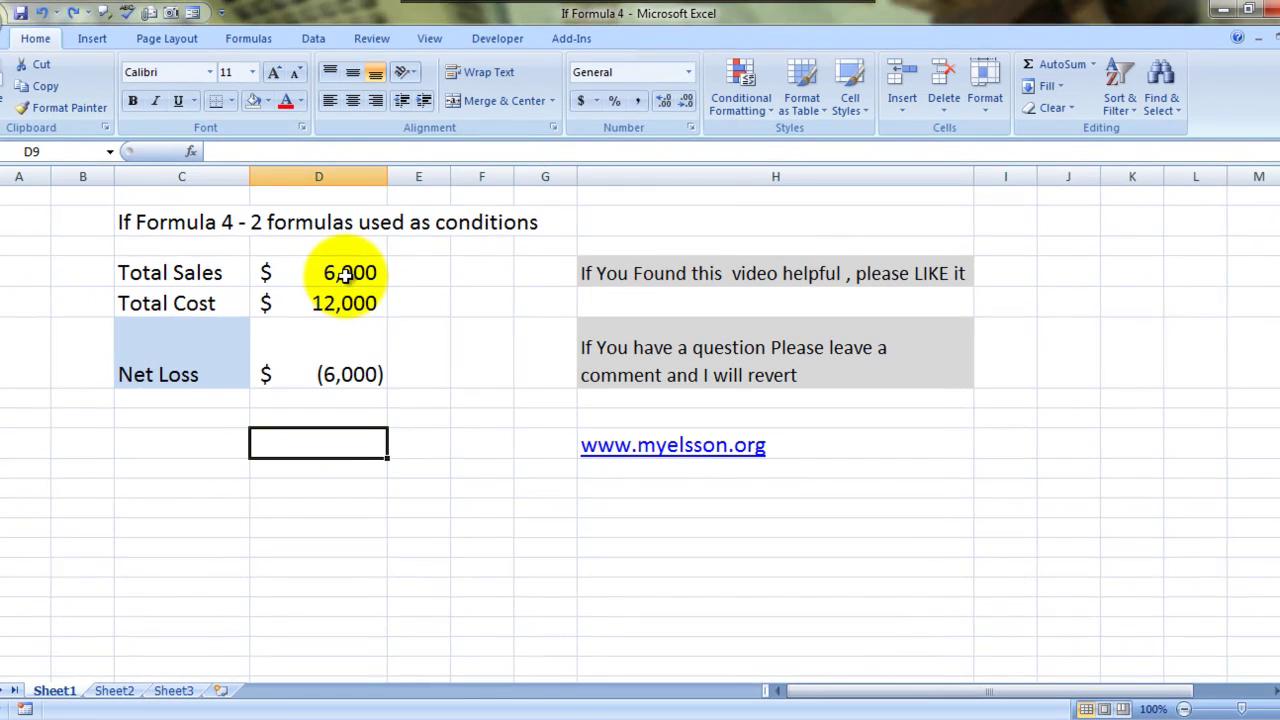
Step: Inspect Total Sales 6,000, Total Cost 12,000 and the Net Loss formulas in C6 and D6
left_click(340, 273)
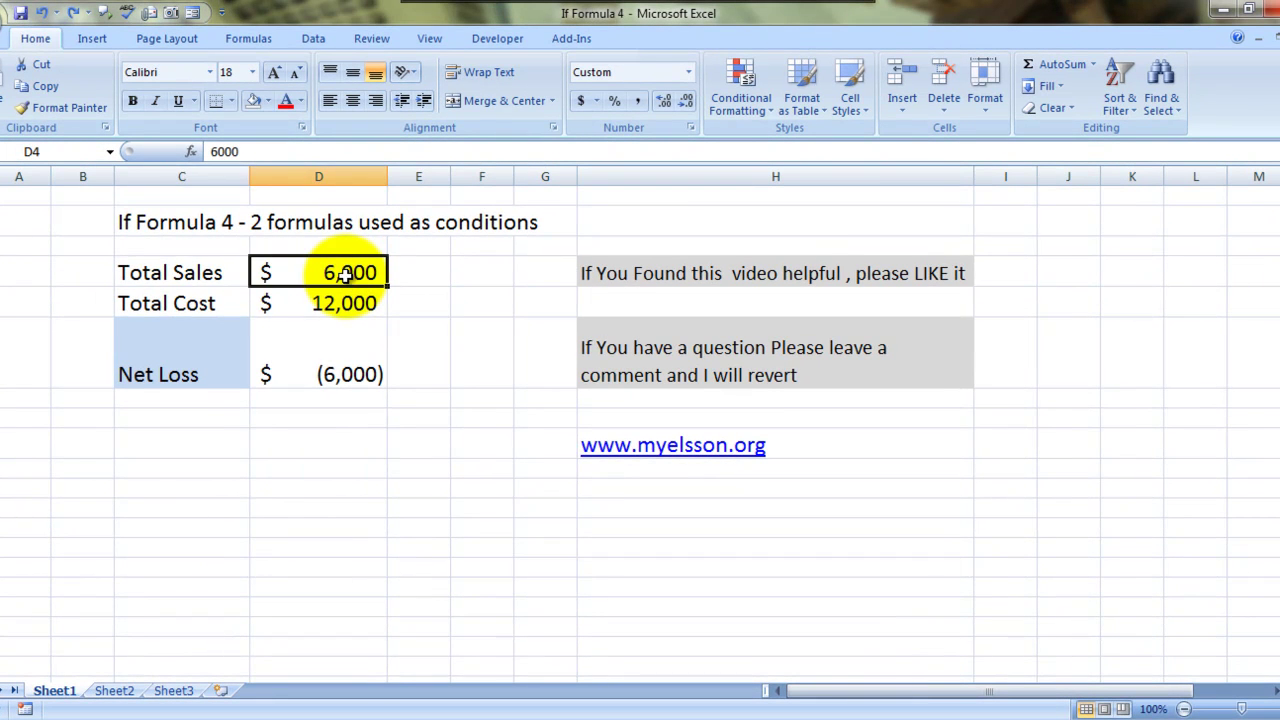
left_click(215, 302)
left_click(330, 310)
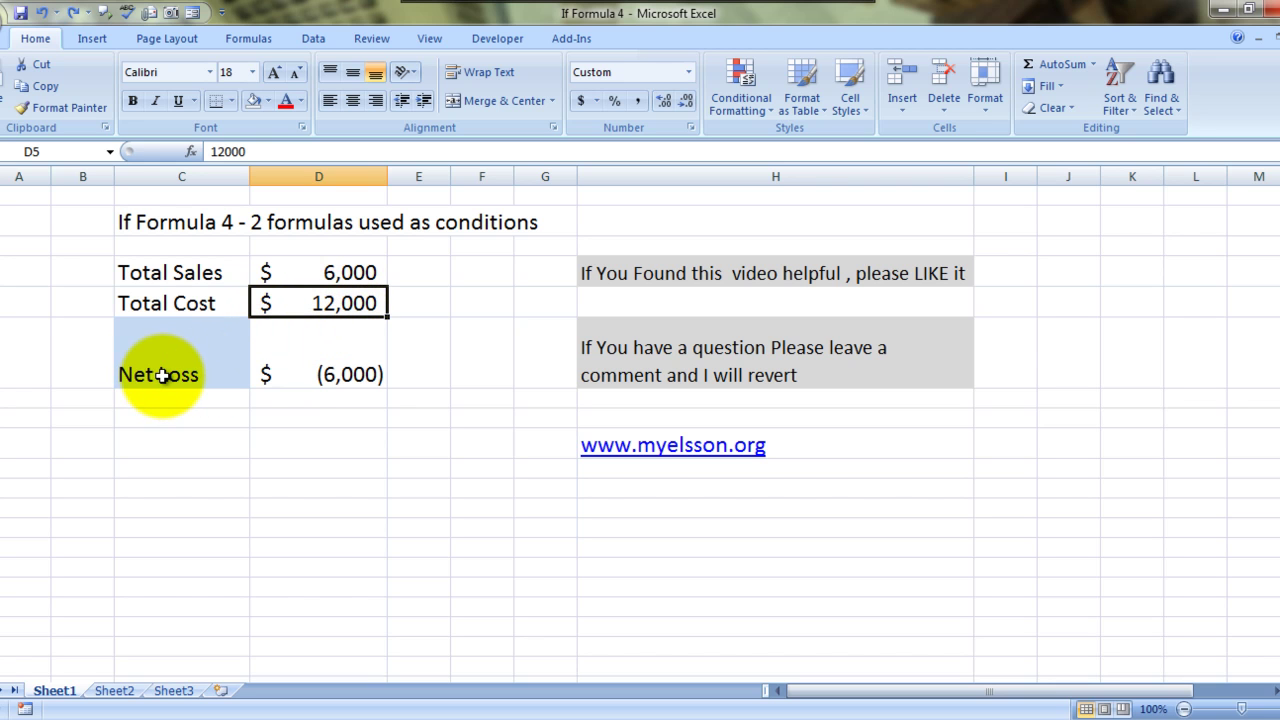
left_click(335, 373)
left_click(207, 371)
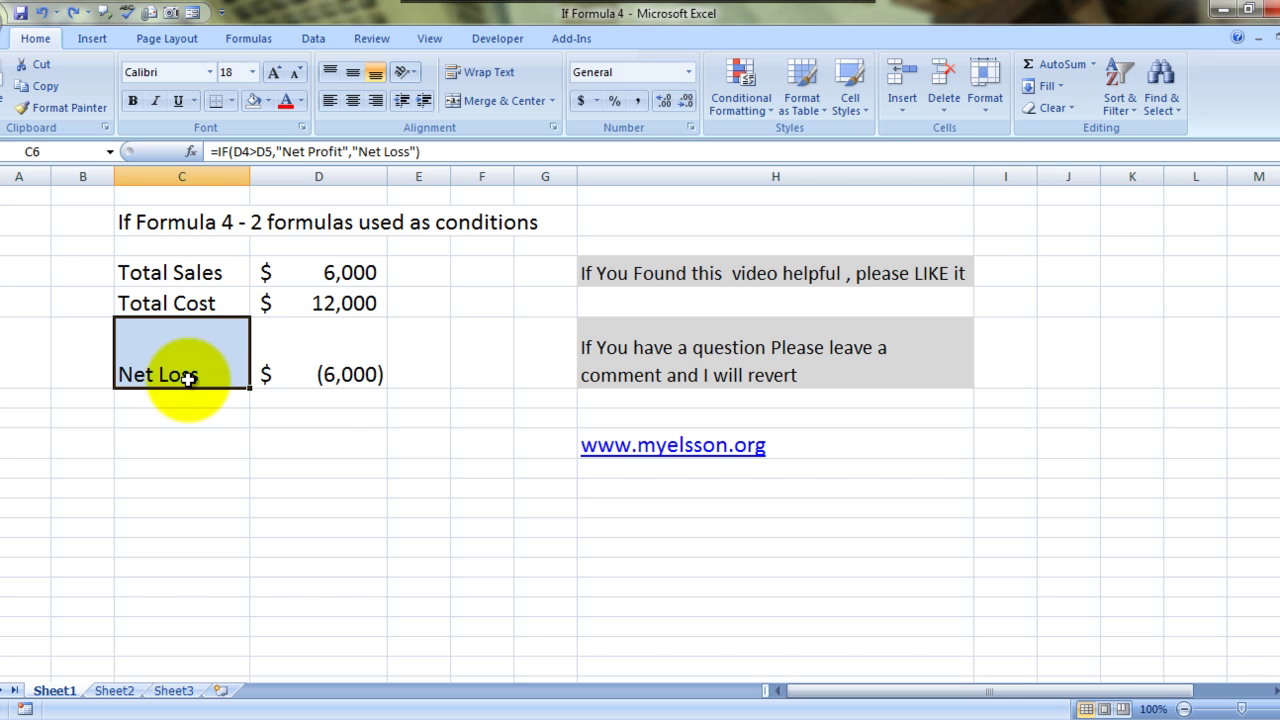
left_click(337, 374)
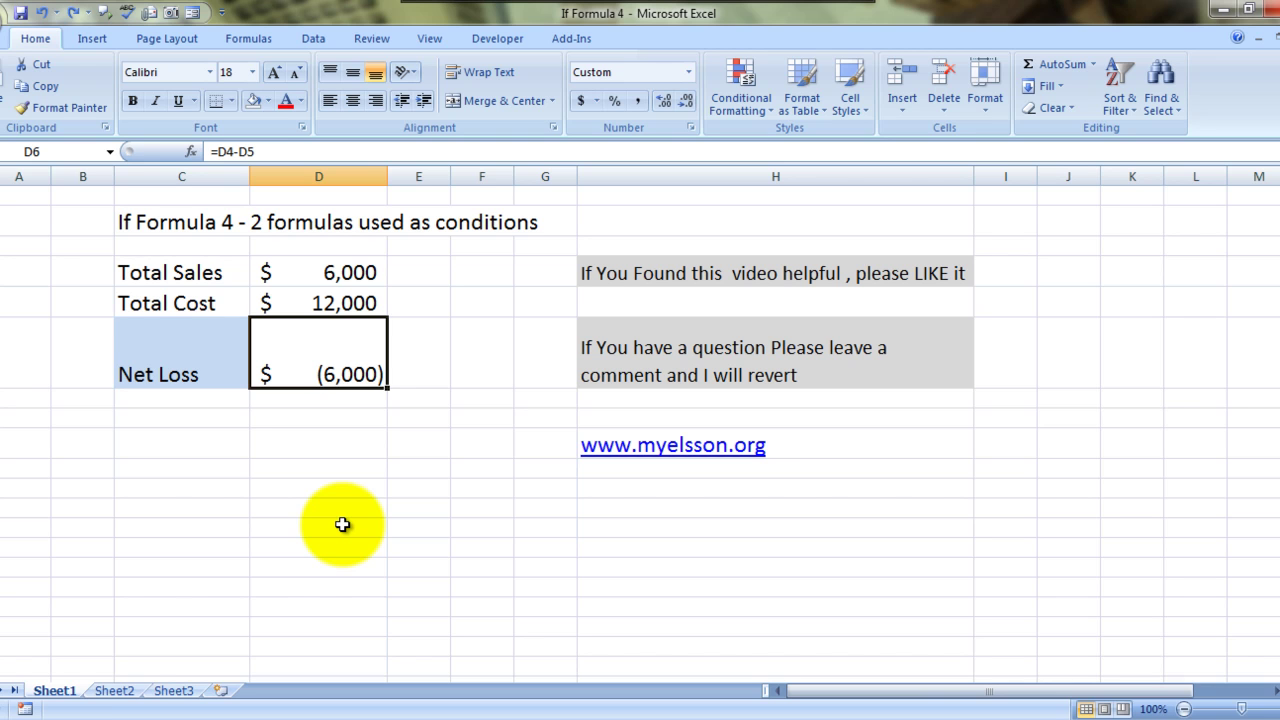
key("Up")
key("Down")
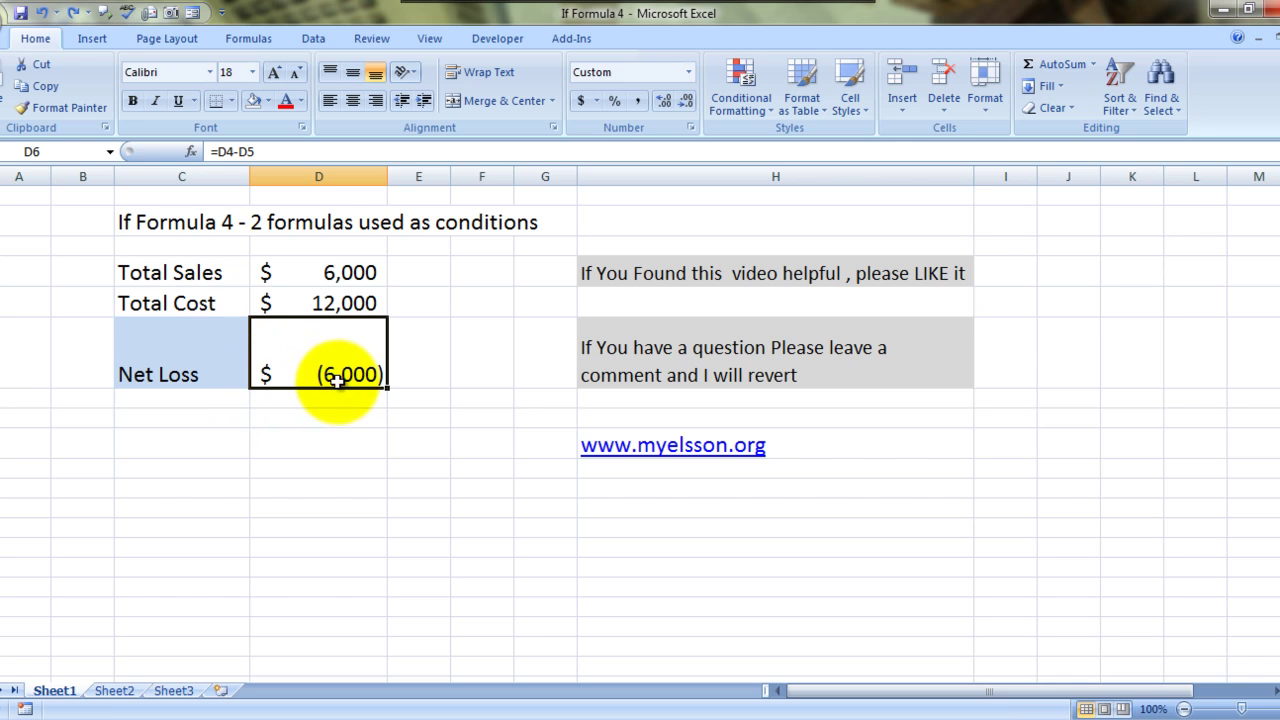
Step: Change Total Sales to 23,000 and recheck the net label and amount formulas
key("Up")
key("Up")
type("1")
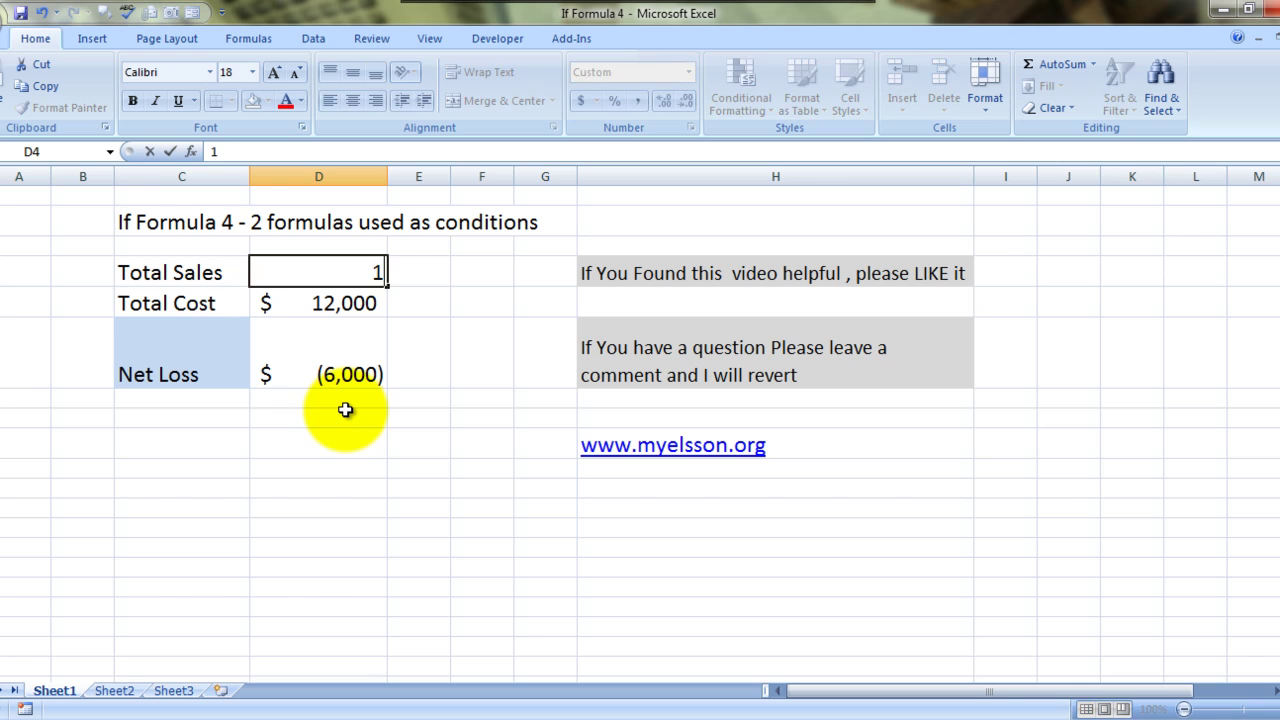
key("BackSpace")
type("23,")
type("000")
key("Return")
left_click(201, 373)
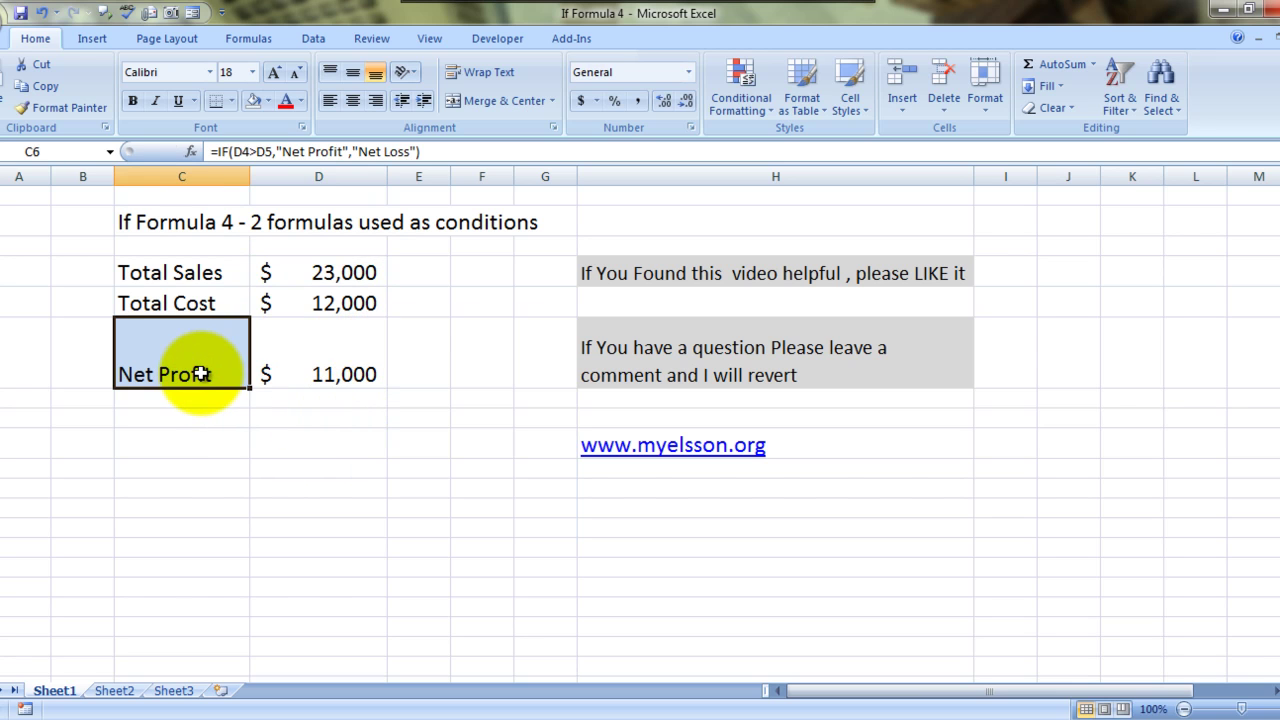
left_click(325, 372)
Step: Change Total Cost to 24,000 and confirm C6 shows Net Loss beside (1,000)
key("Up")
key("Up")
key("Down")
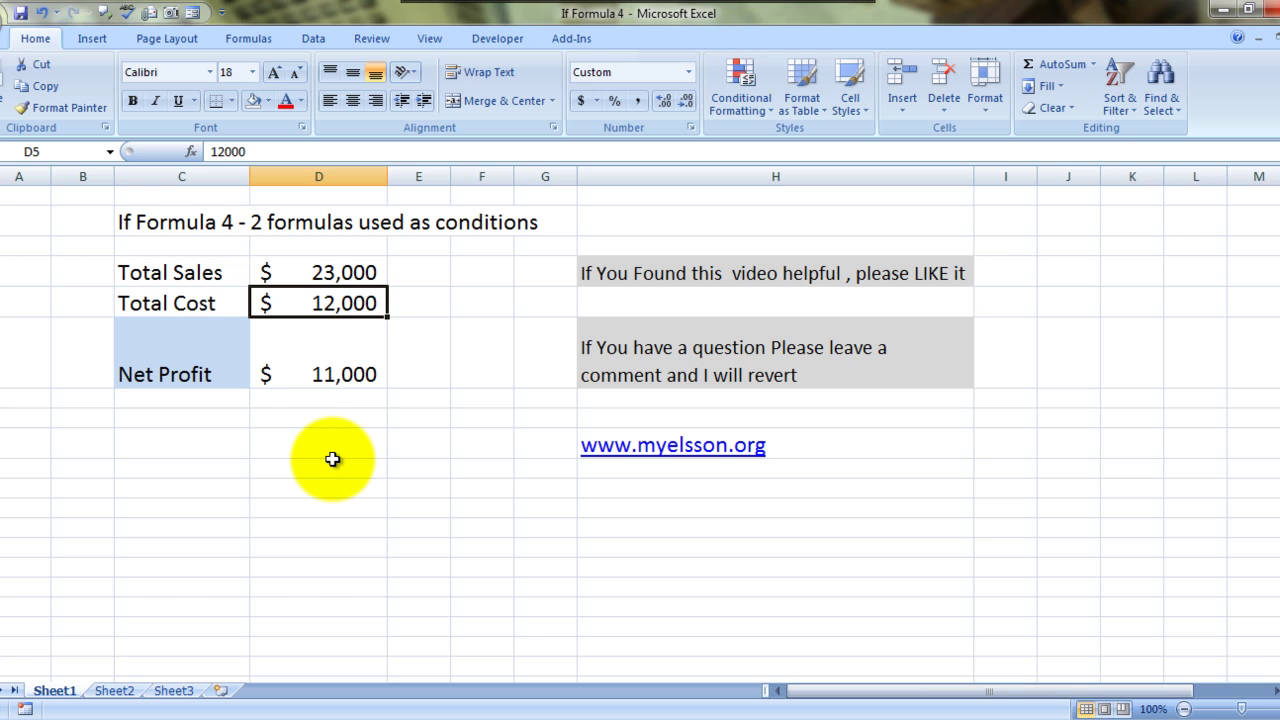
type("24,000")
key("Return")
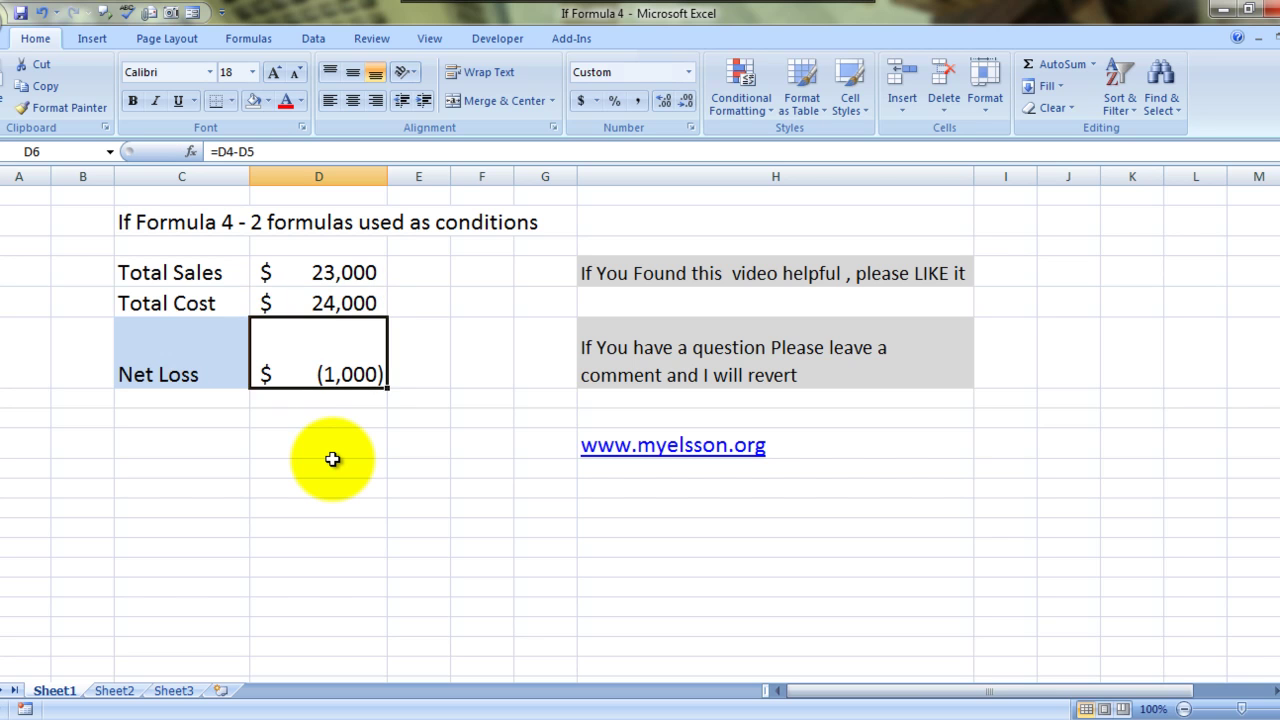
key("Left")
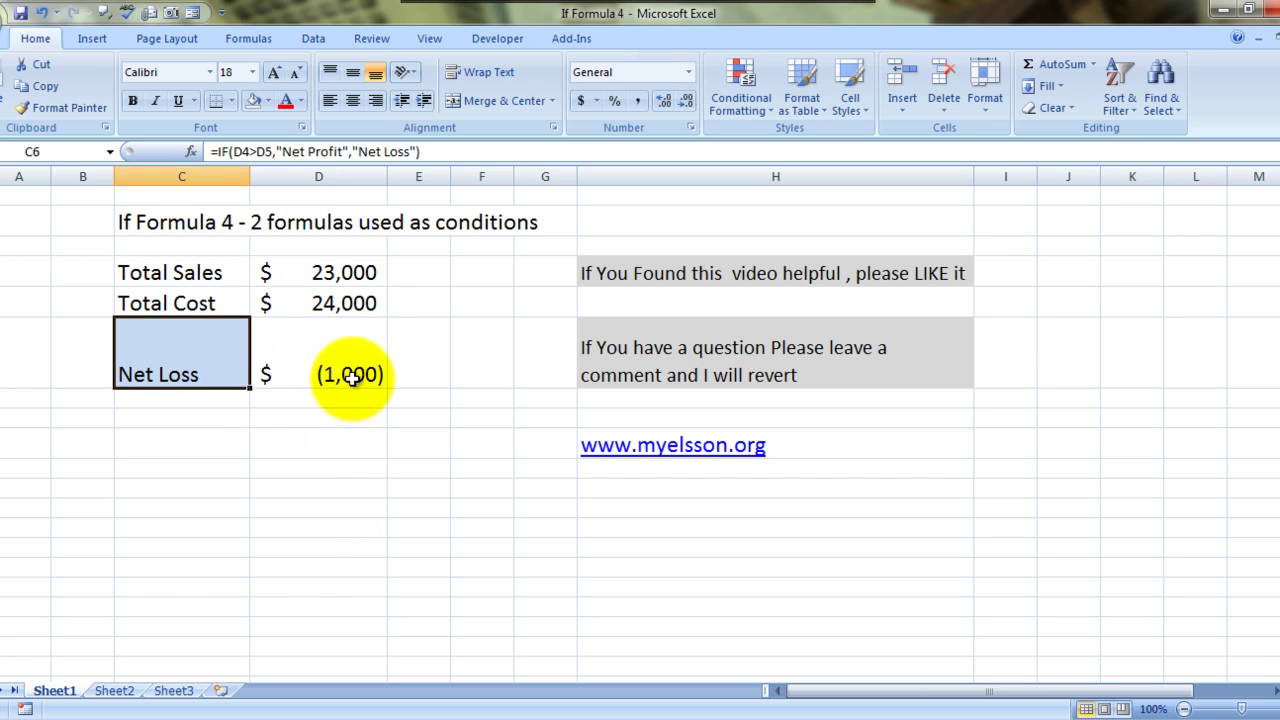
key("Right")
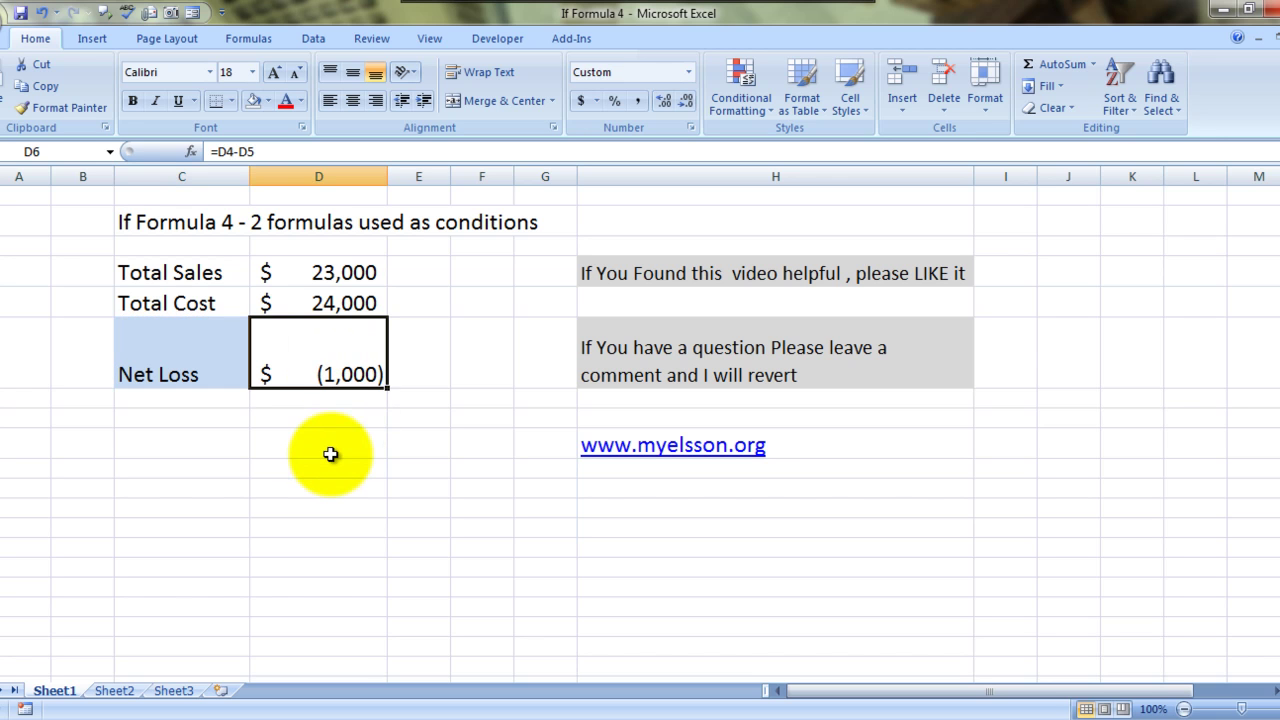
left_click(173, 370)
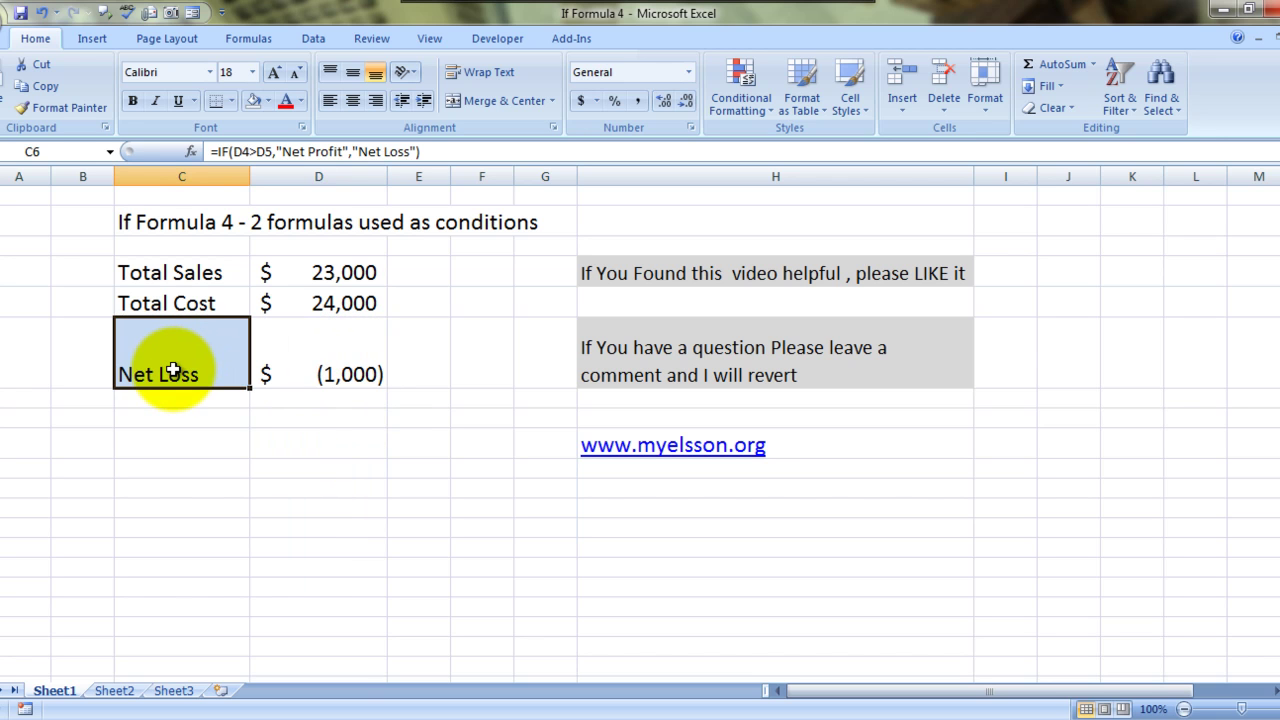
left_click(321, 372)
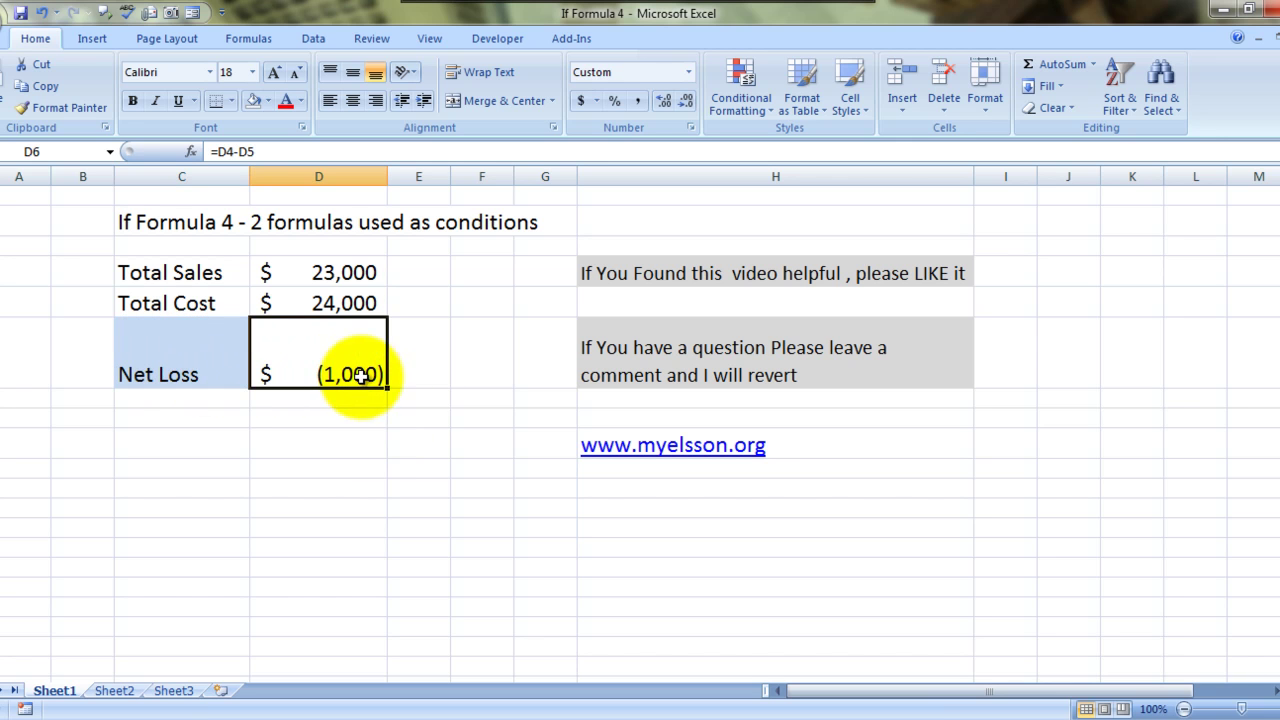
Step: Clear D6 and begin the formula =IF(D4>D5, with the Total Sales versus Total Cost condition
key("Delete")
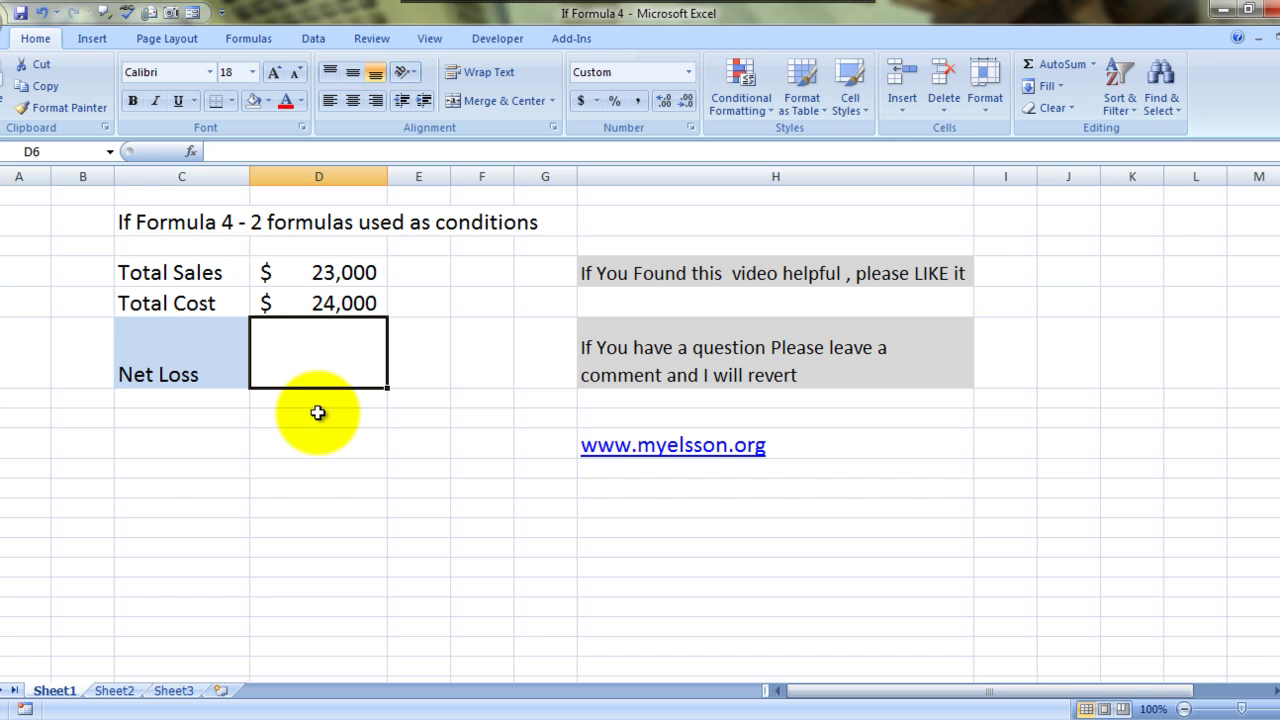
type("==")
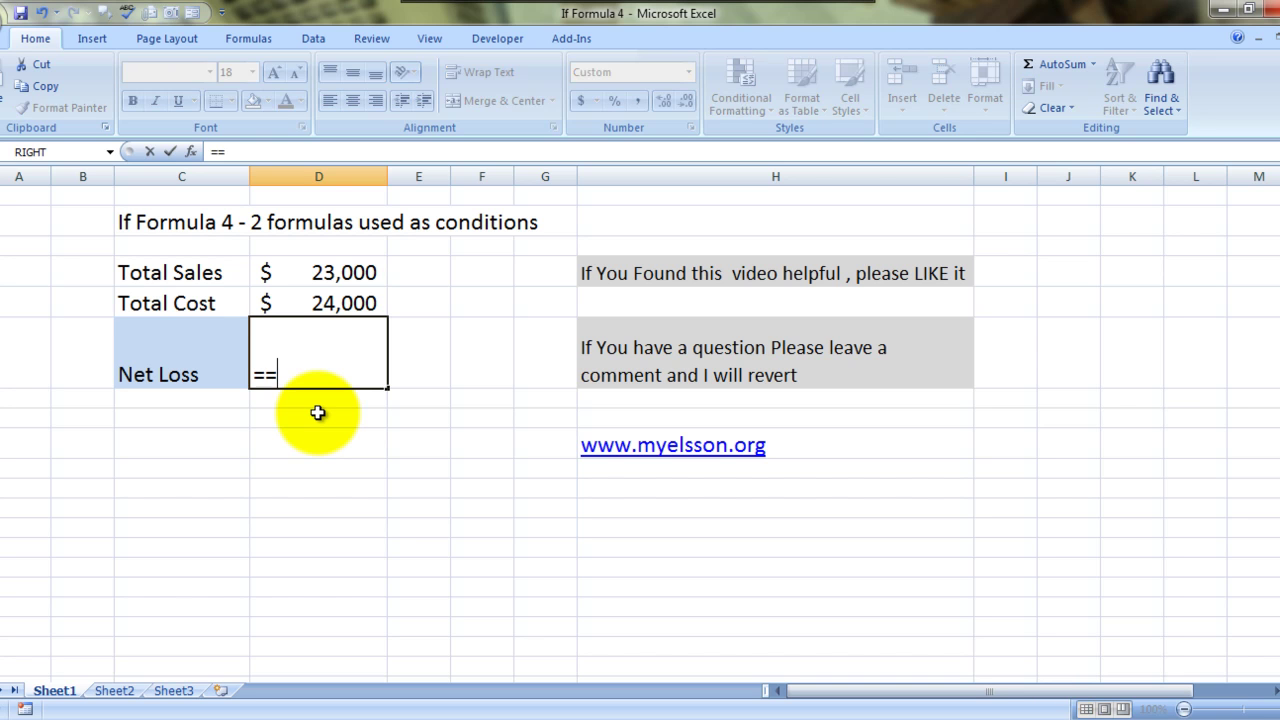
type("f")
key("BackSpace")
key("BackSpace")
type("if")
key("Tab")
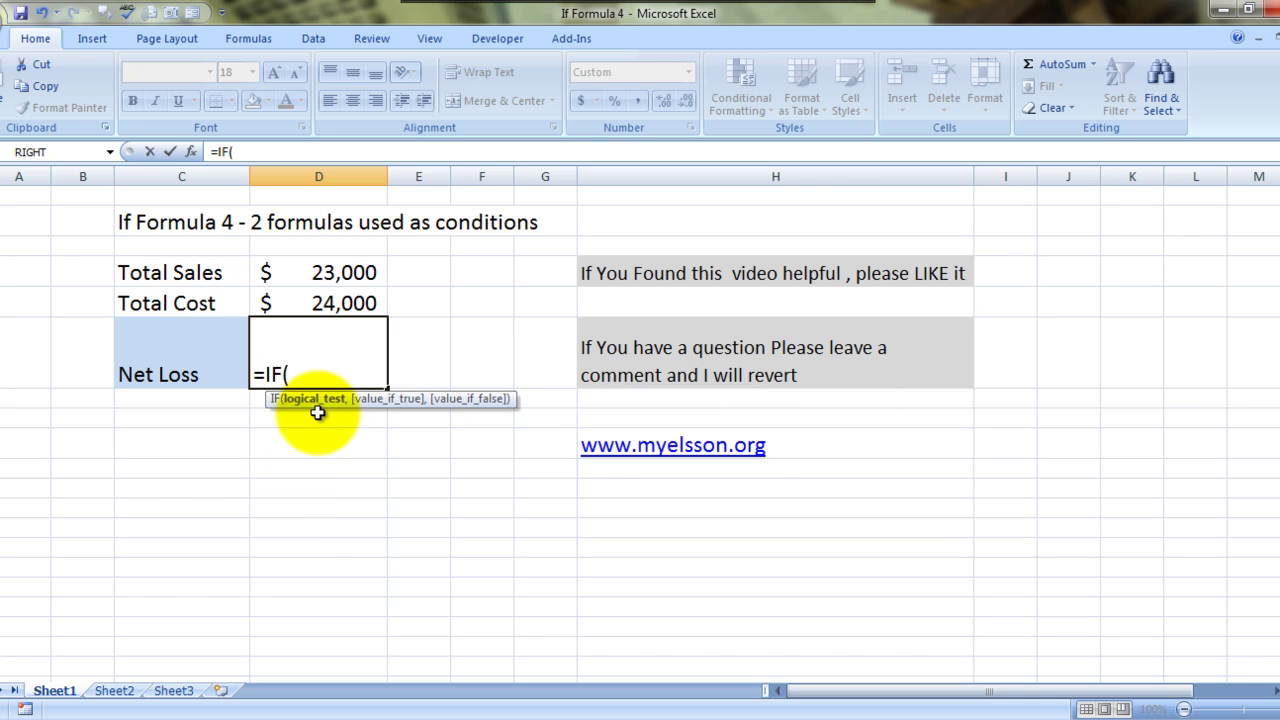
key("Up")
key("Up")
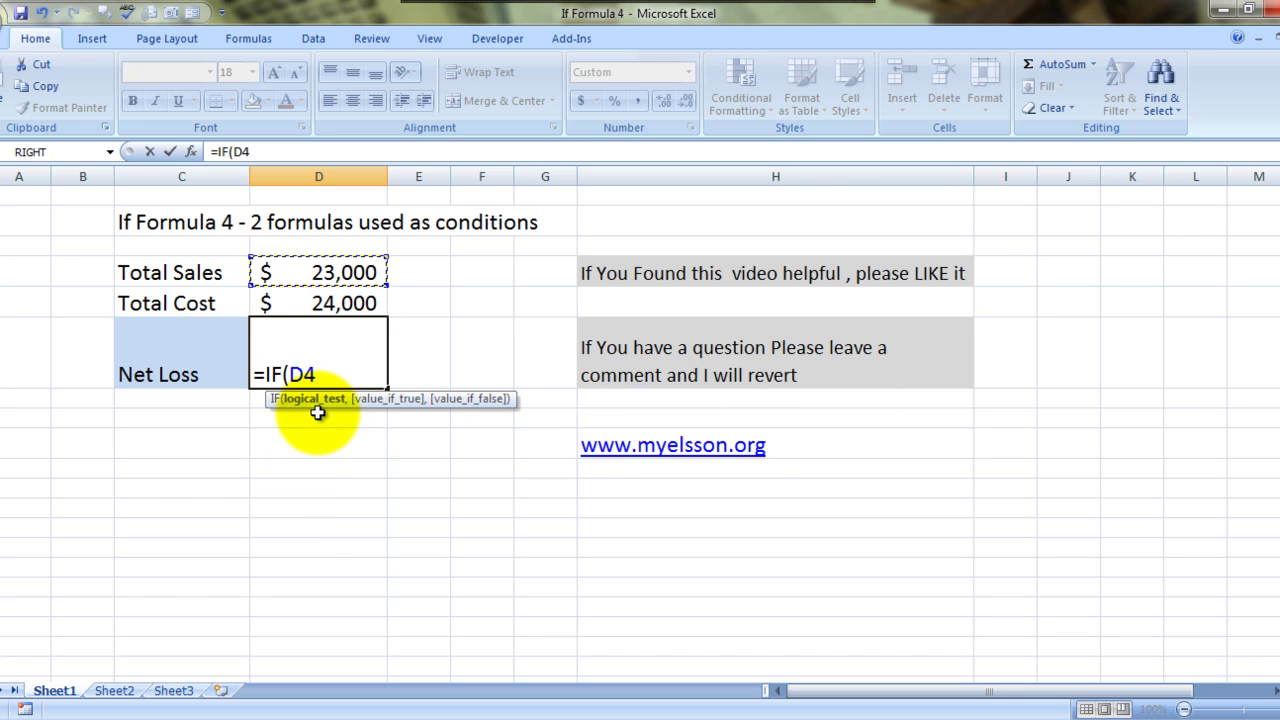
type(">")
left_click(340, 303)
type(",")
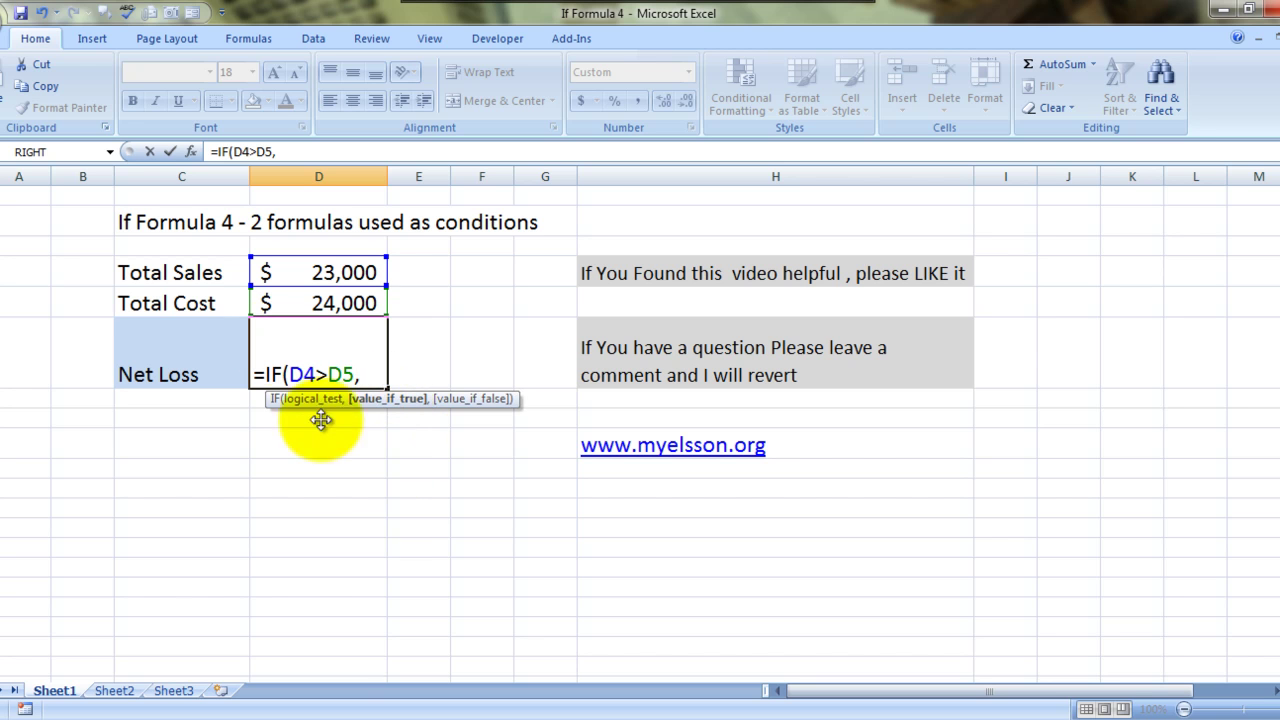
Step: Add the true result D4-D5 and false result D5-D4, then close the bracket
left_click(339, 273)
type("-")
left_click(333, 303)
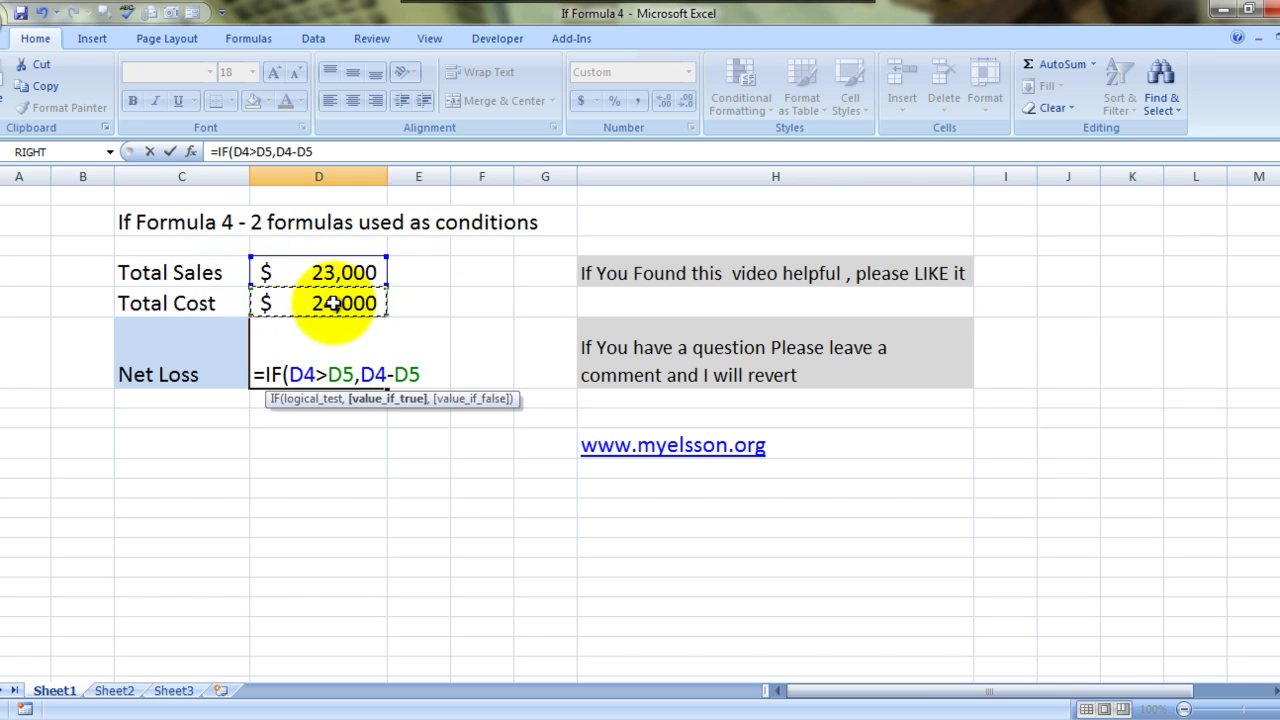
type(",")
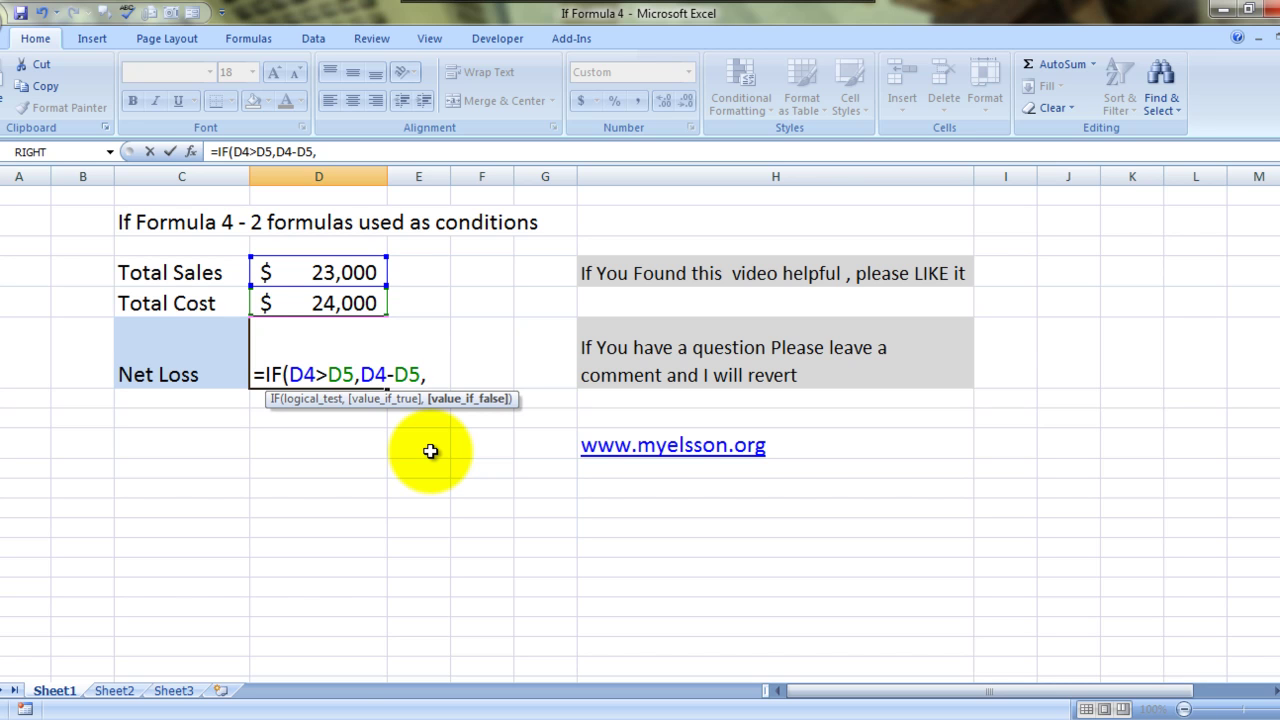
left_click(325, 307)
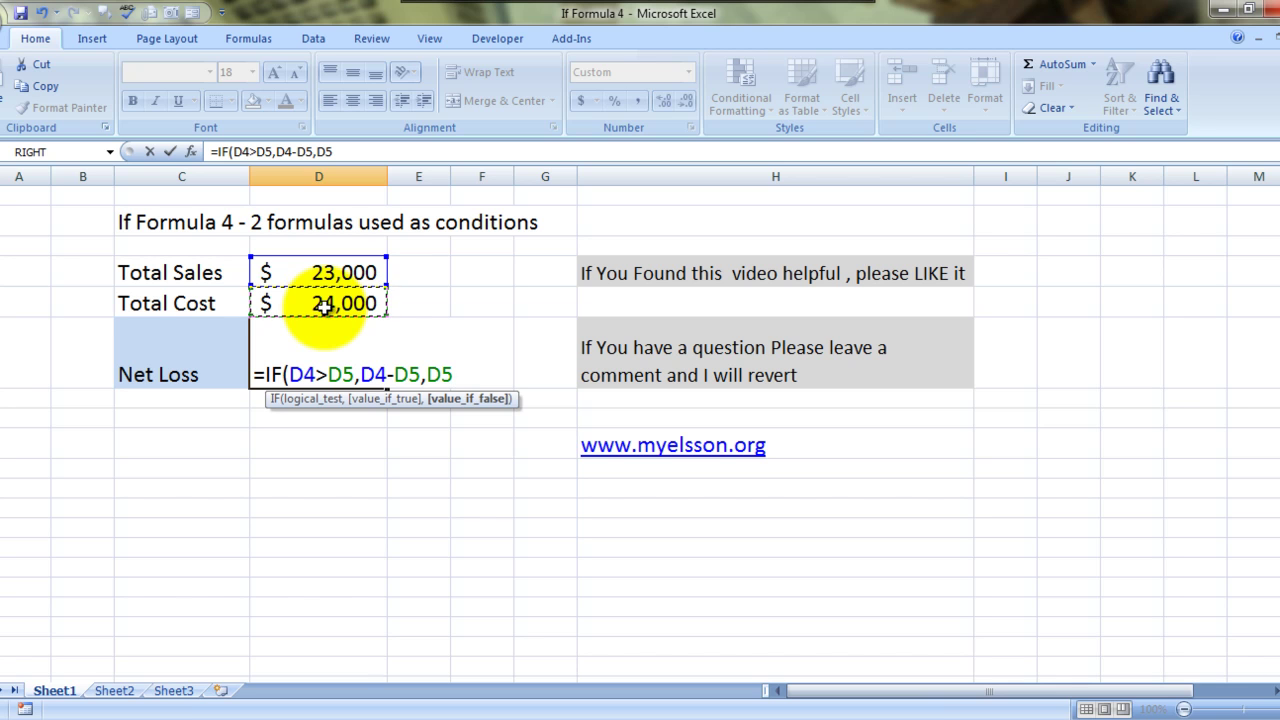
type("-")
left_click(331, 272)
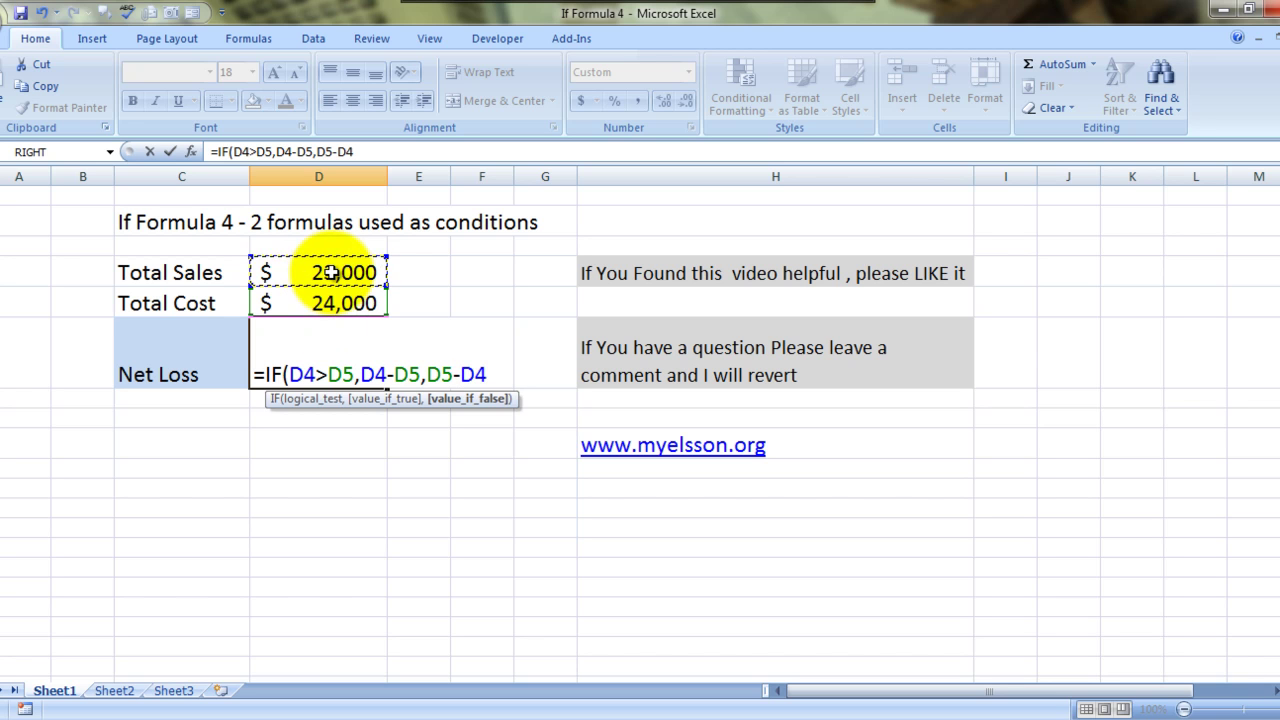
type(")")
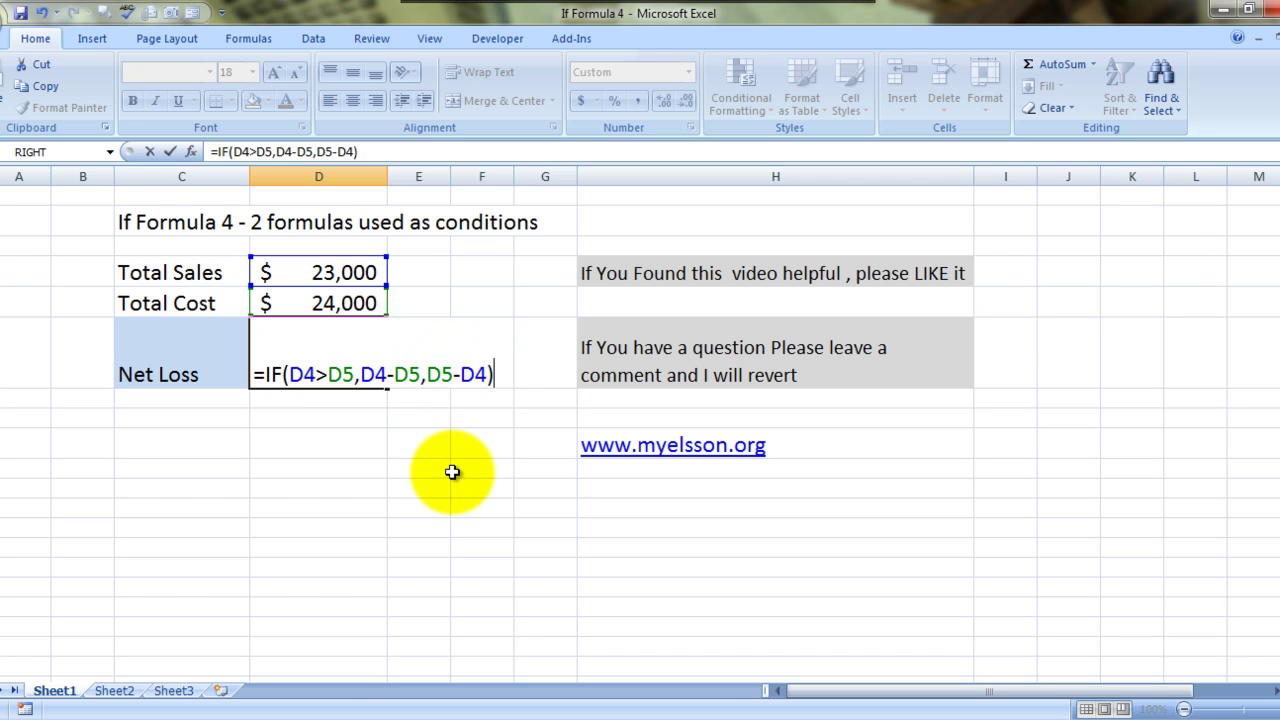
Step: Commit the D6 IF formula and change Total Sales to 25,000
key("Return")
key("Up")
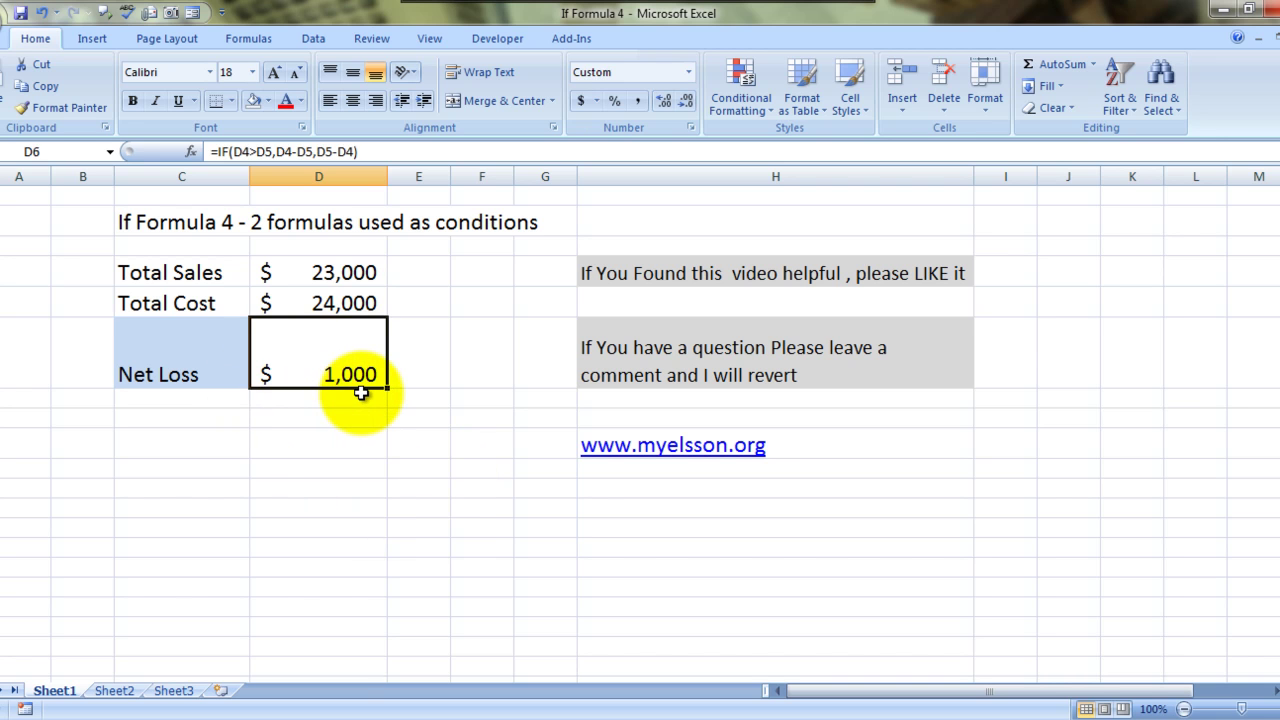
key("Up")
key("Up")
type("25000")
key("Return")
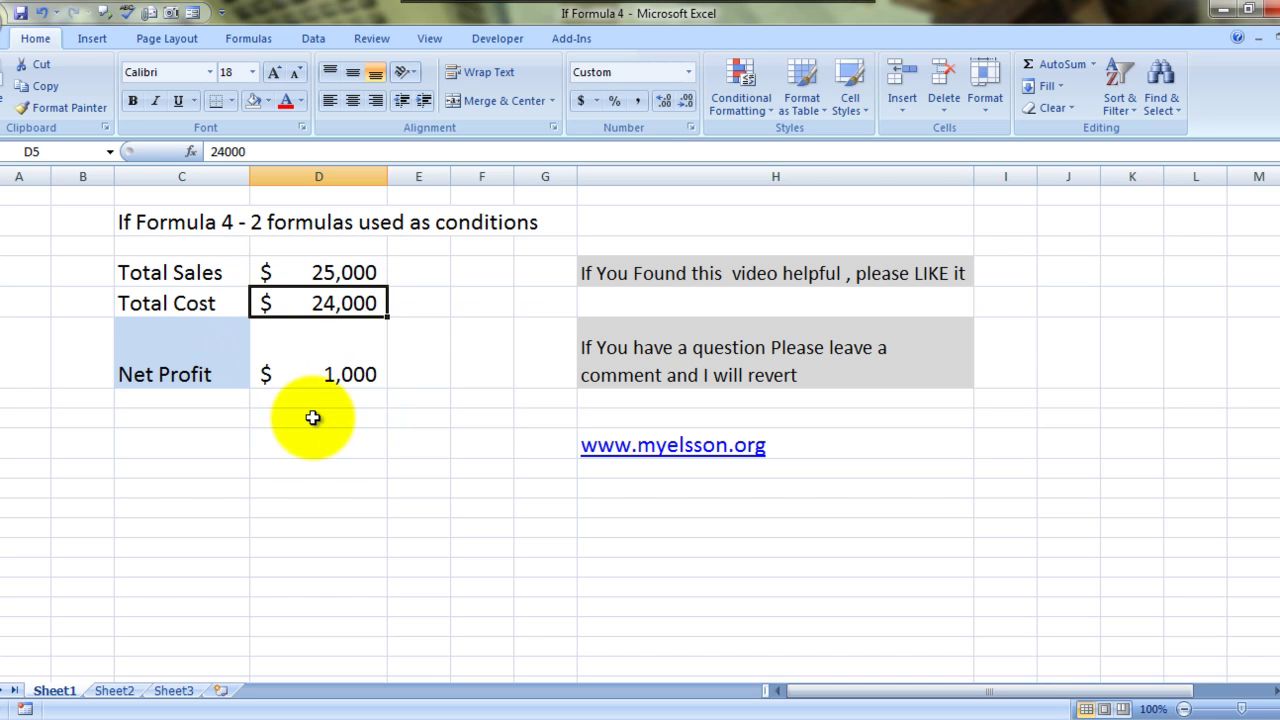
Step: Check the C6 label and the new D6 IF formula showing Net Profit 1,000
key("Down")
key("Down")
key("Up")
key("Left")
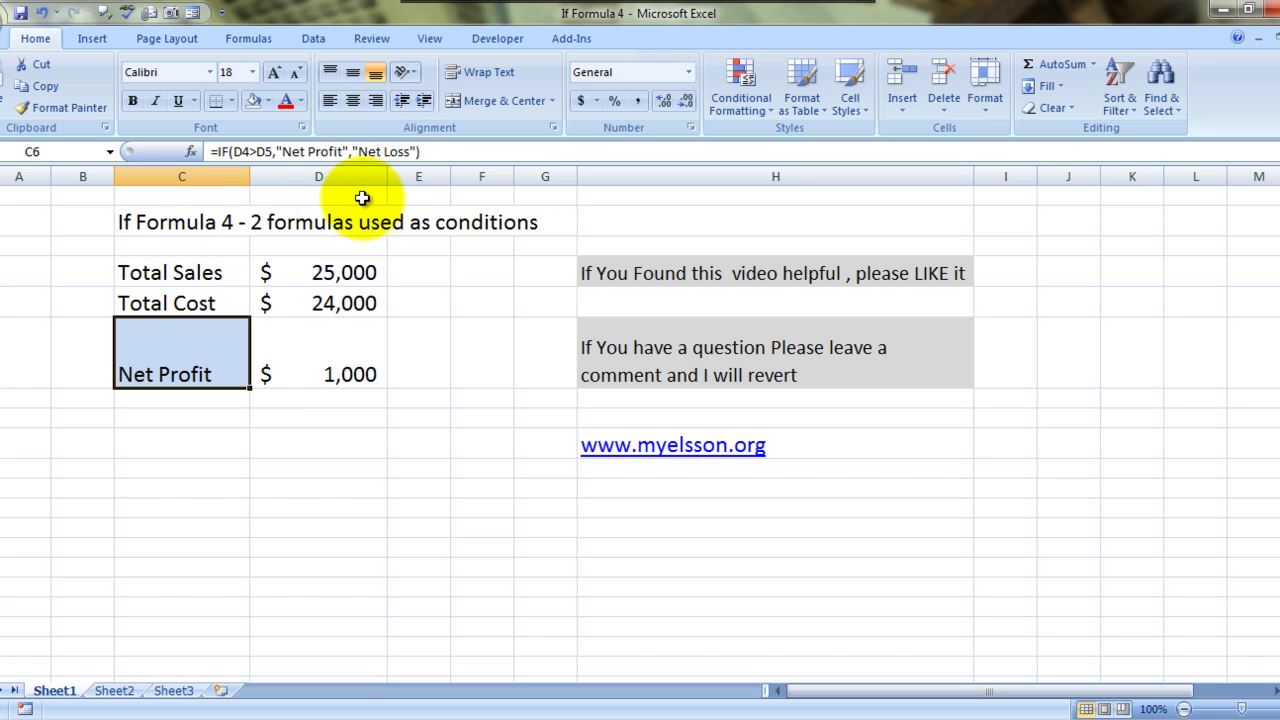
left_click(338, 366)
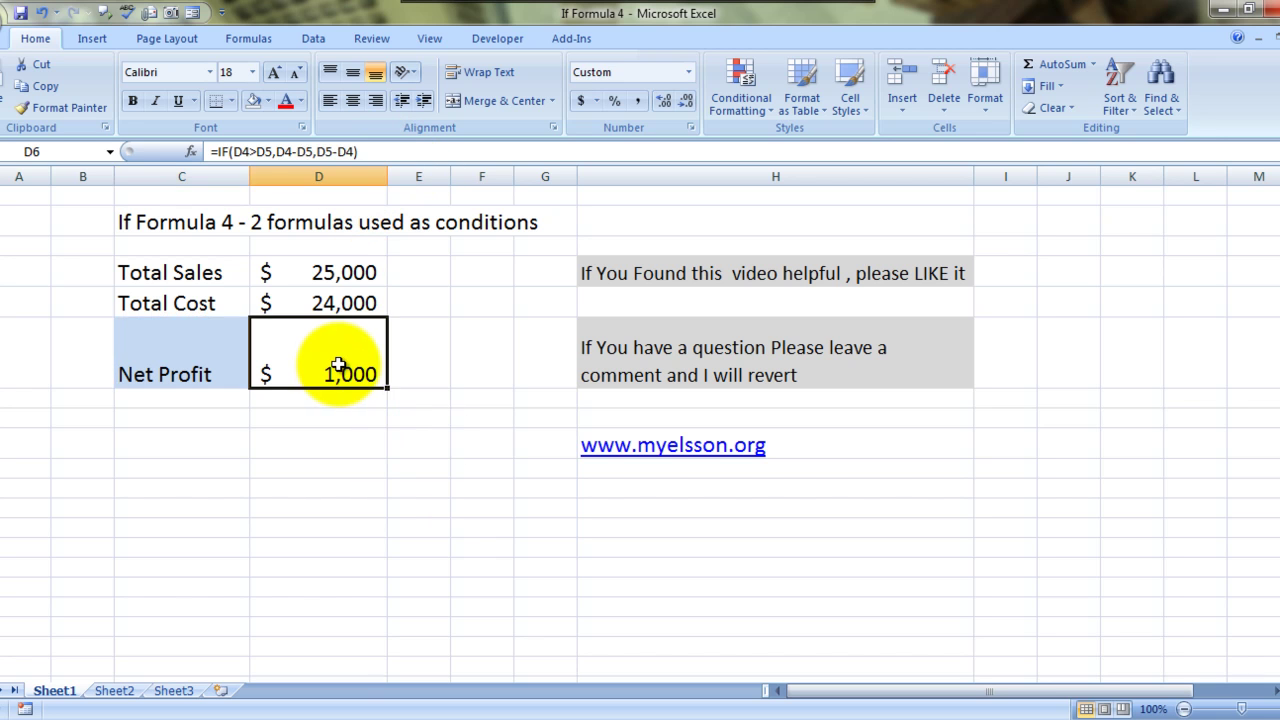